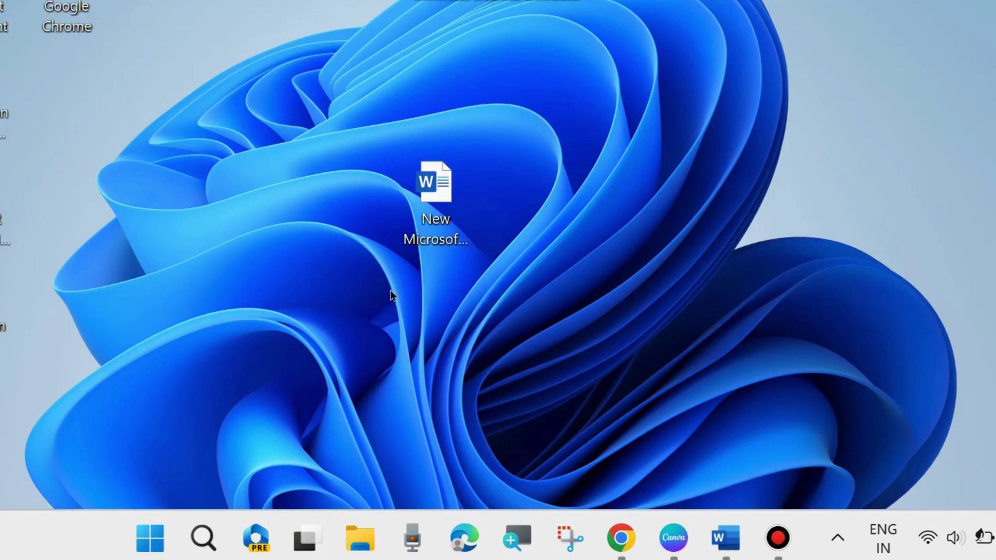
Open the new Word document from the desktop in safe mode, then close Word.
left_click(434, 189)
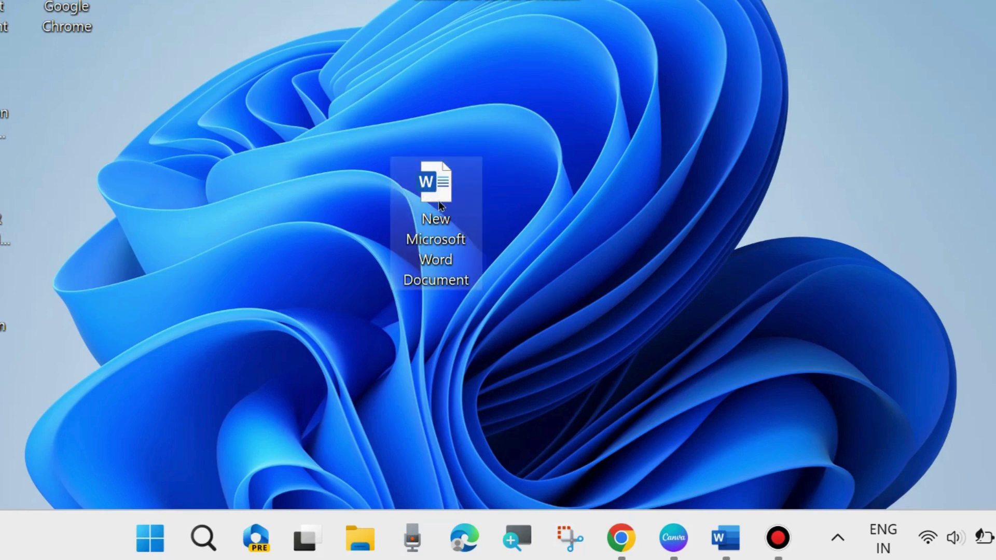
mouse_move(435, 198)
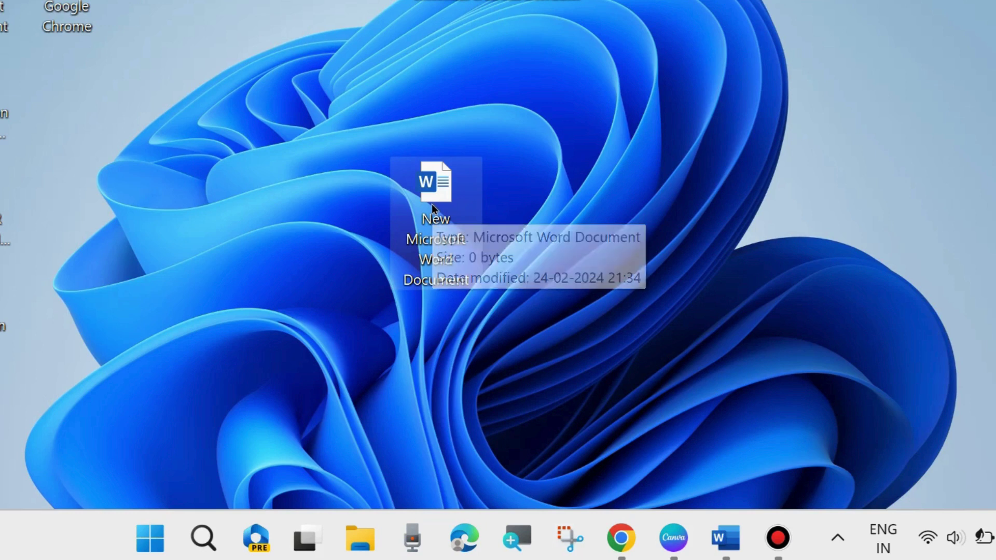
double_click(436, 200)
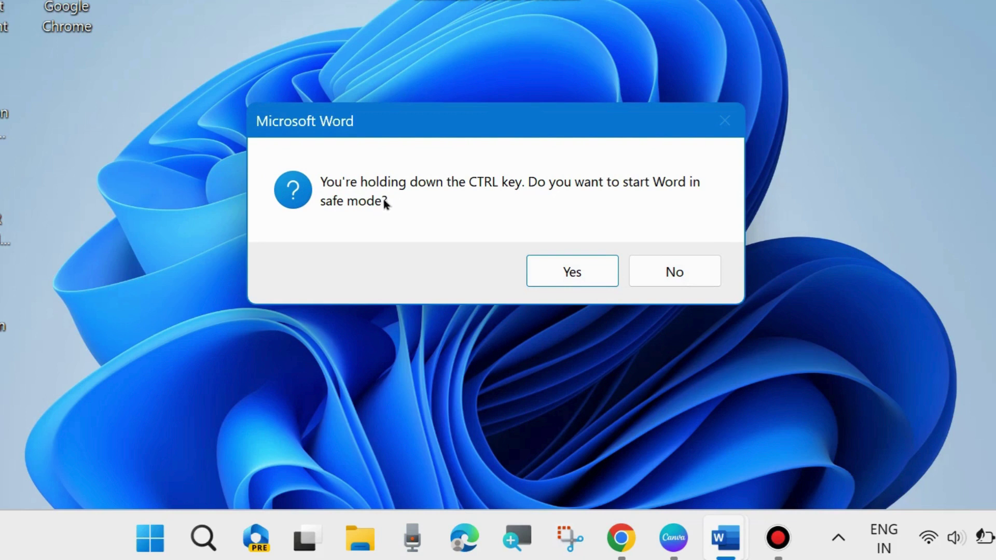
left_click(566, 272)
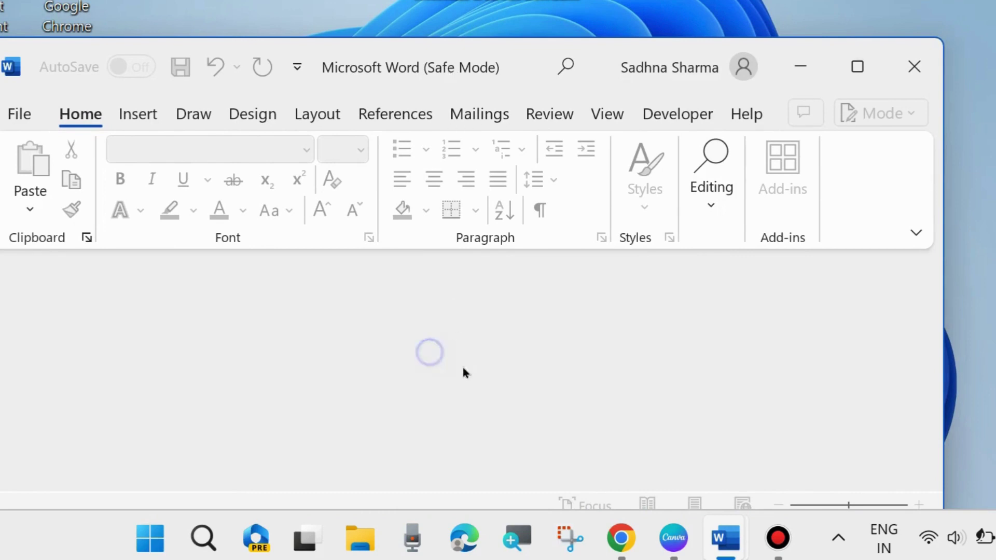
left_click(912, 70)
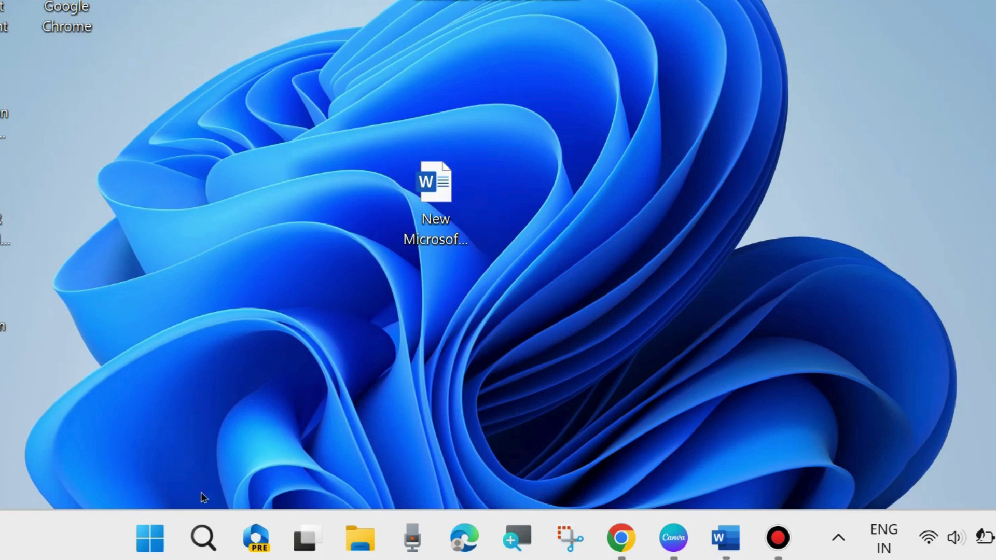
Launch Task Manager, filter processes by 'click', and select Microsoft Office Click-to-Run.
right_click(144, 534)
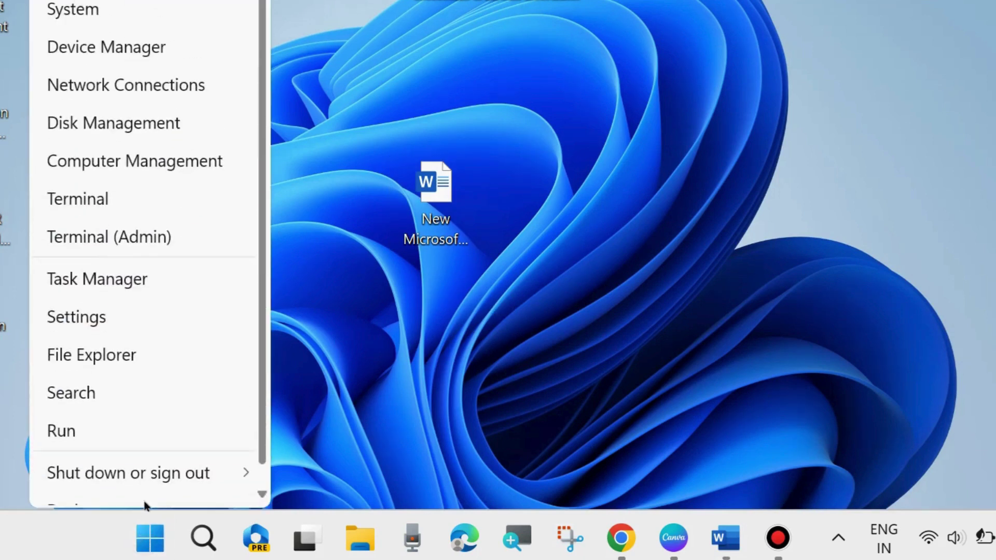
left_click(86, 281)
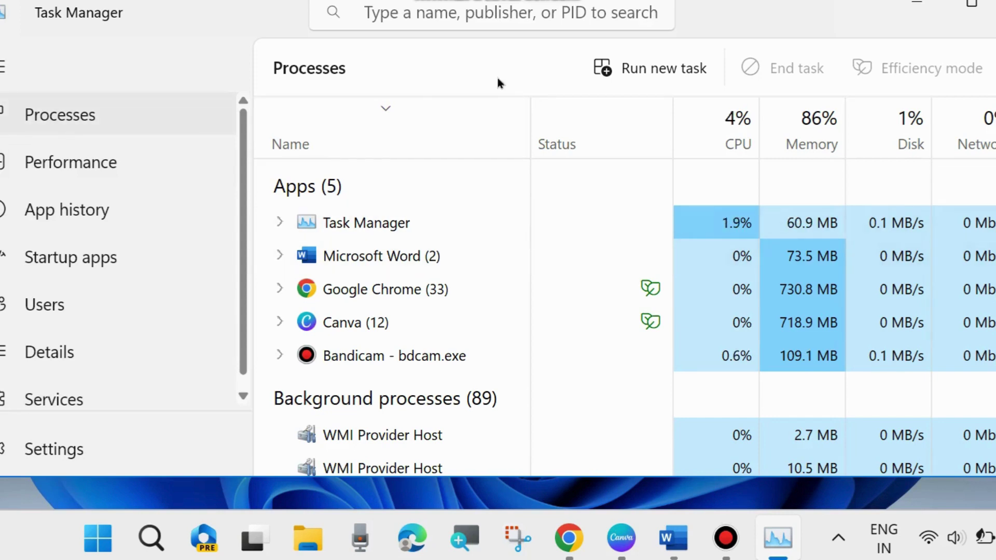
left_click(476, 15)
type("c")
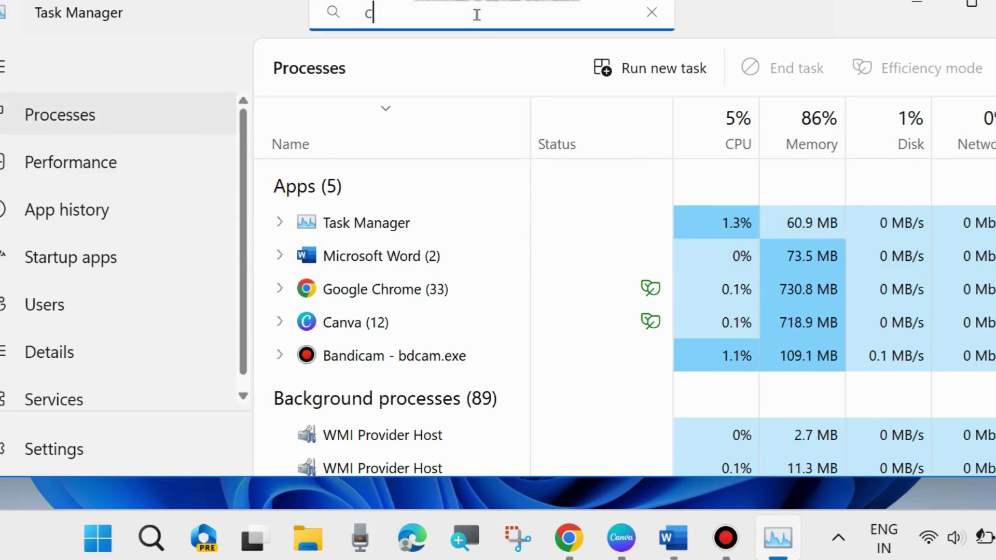
type("lick")
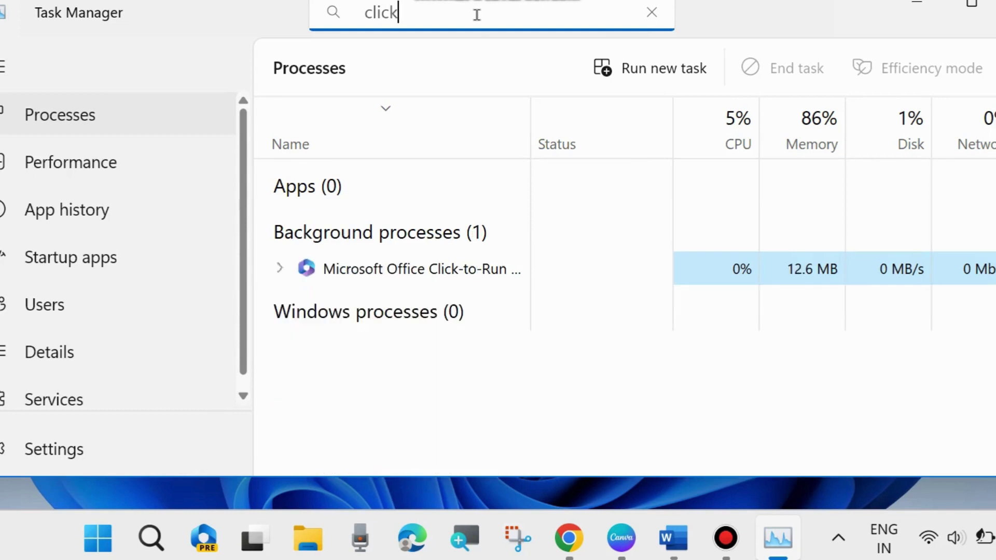
left_click(408, 273)
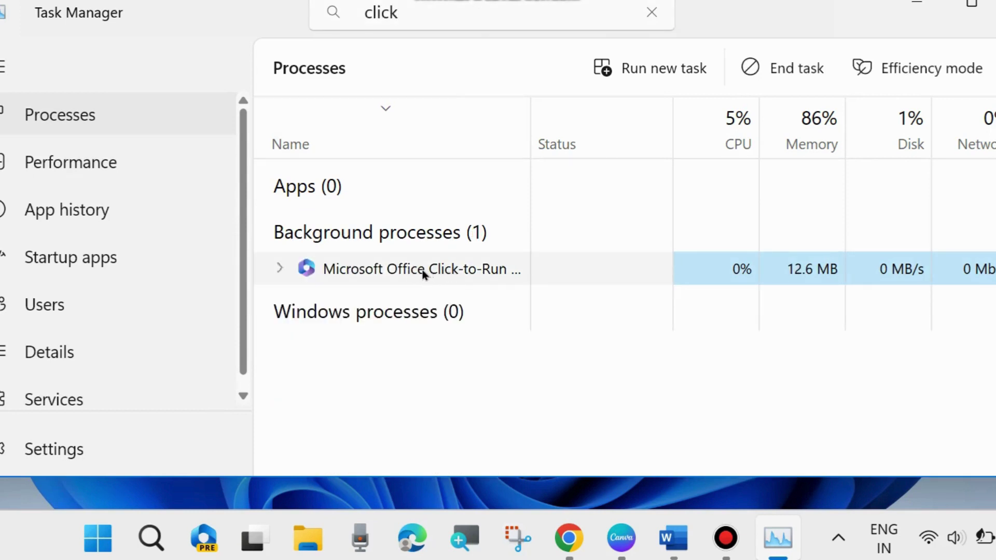
right_click(423, 272)
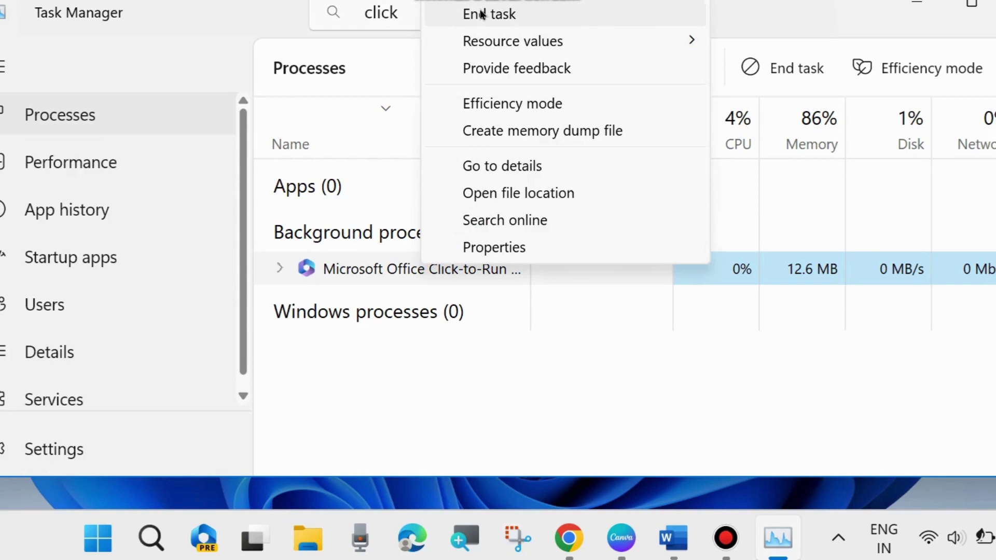
left_click(769, 18)
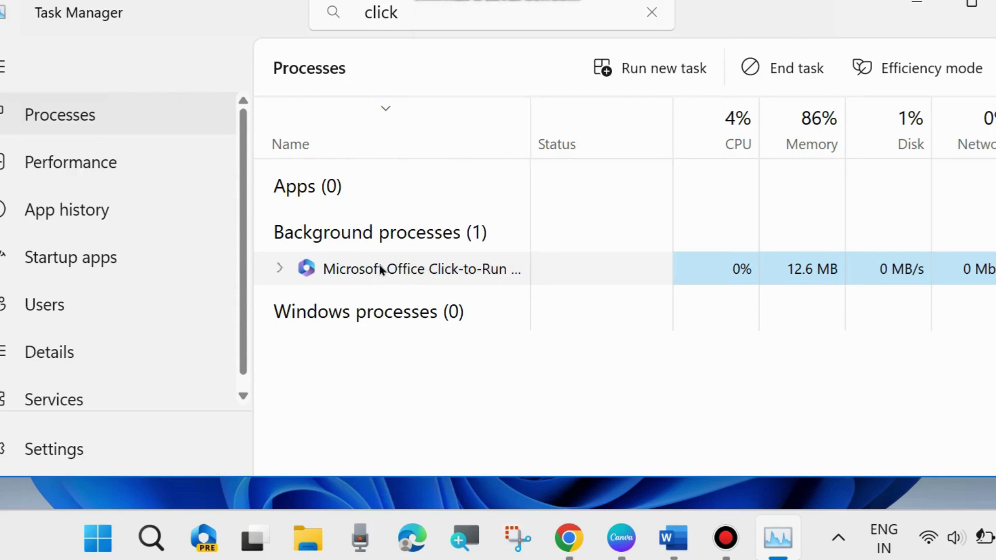
End Office Click-to-Run, confirm a 'click' search finds no processes, and close Task Manager.
left_click(784, 73)
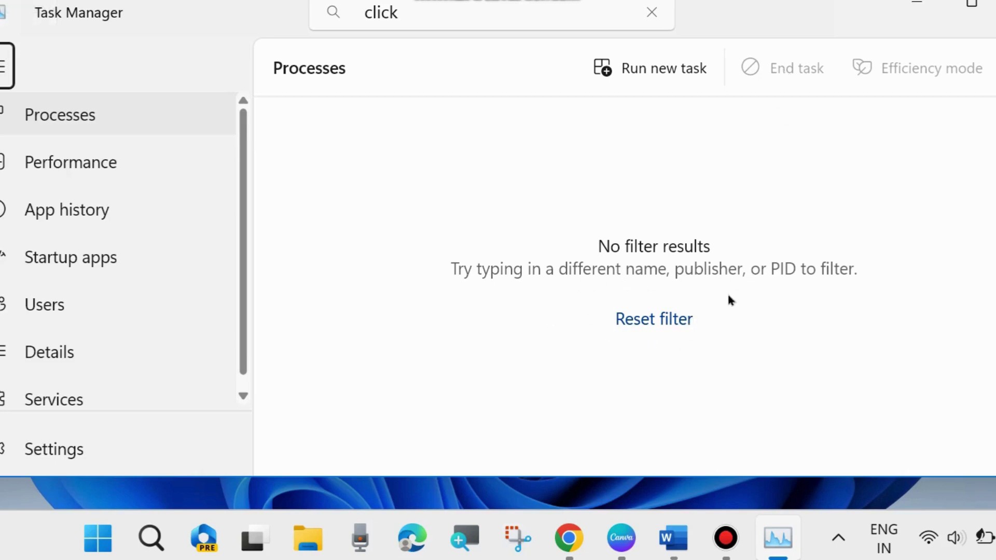
left_click(644, 322)
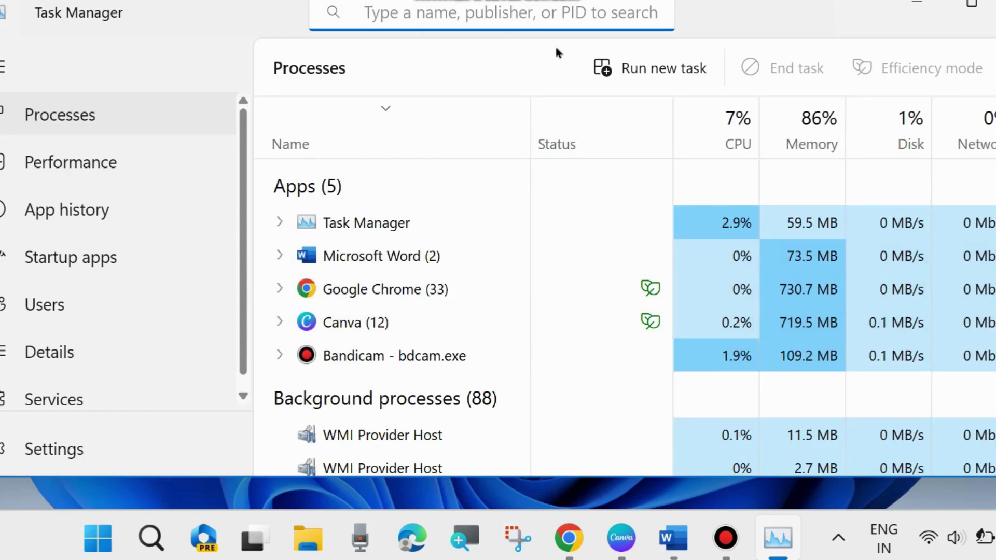
type("cl")
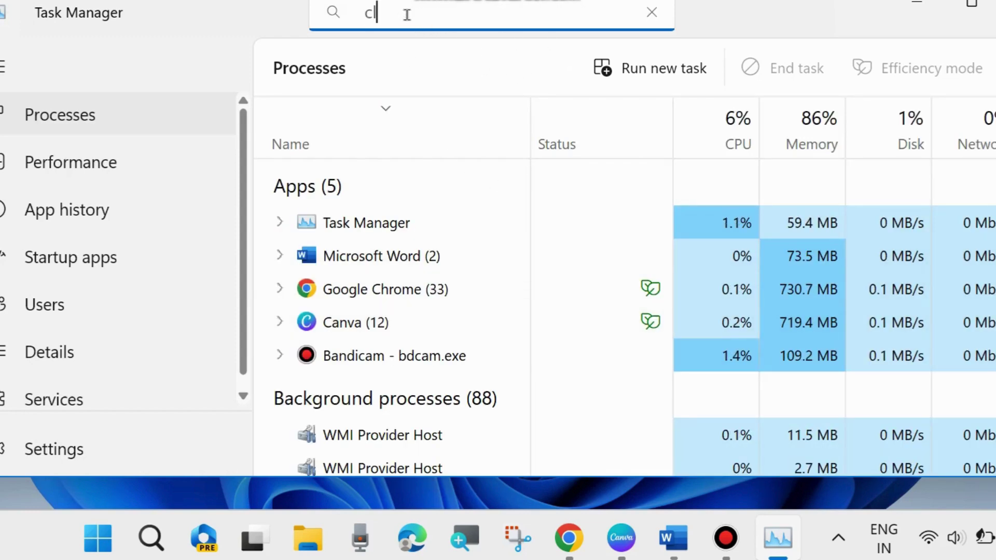
type("ick")
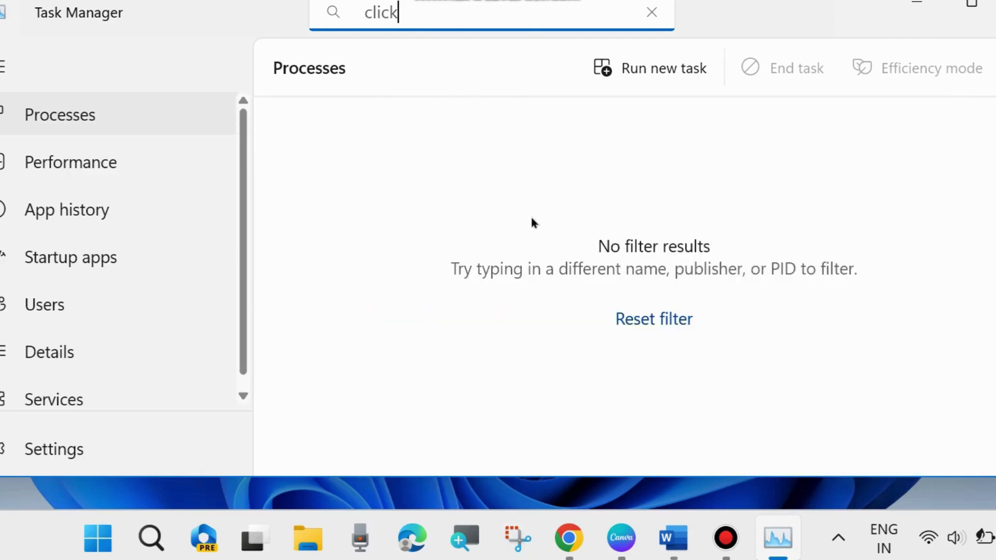
key("alt+F4")
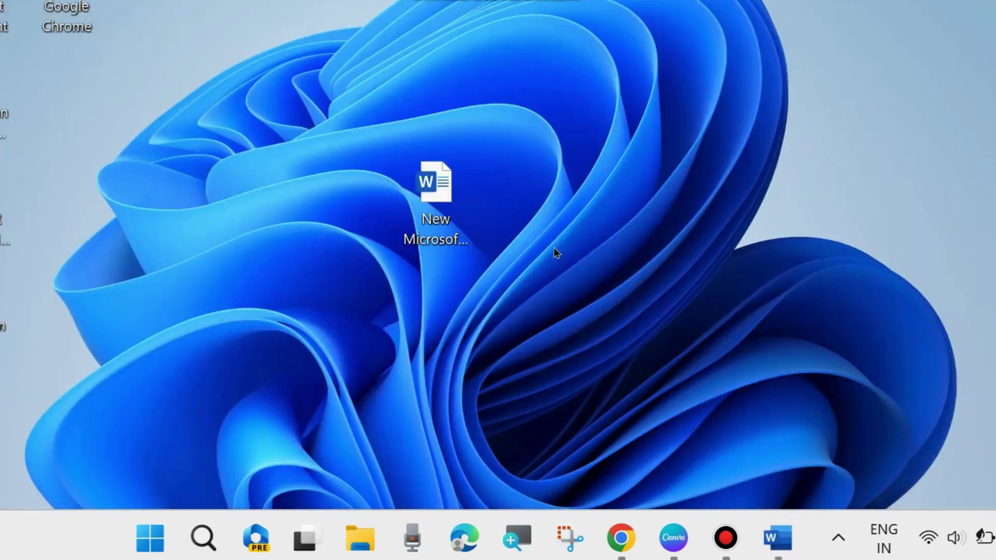
mouse_move(774, 537)
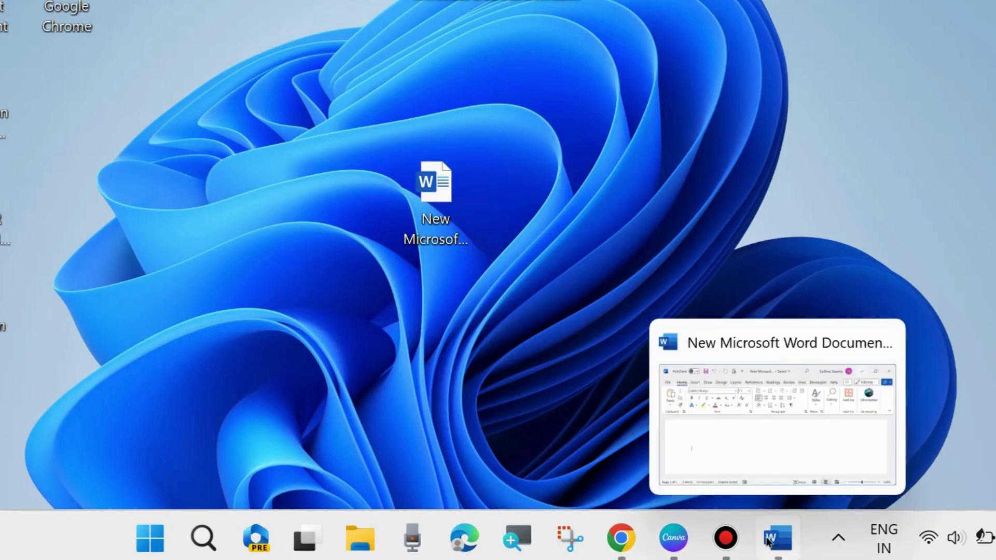
right_click(149, 528)
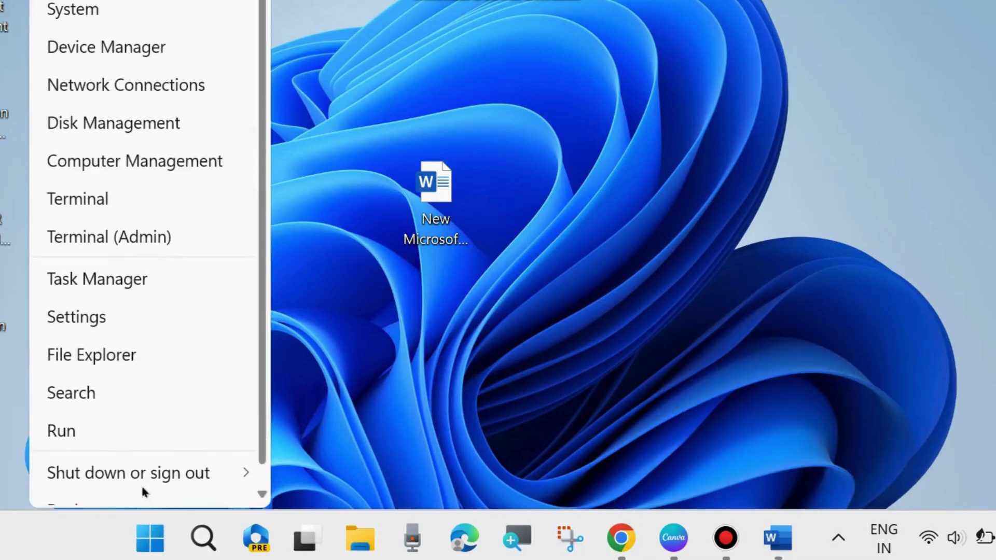
left_click(88, 274)
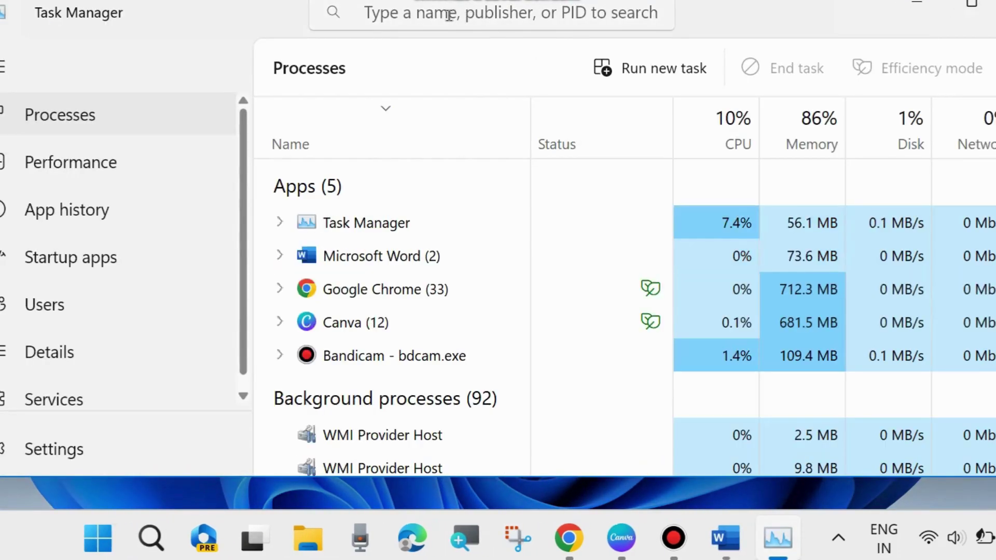
left_click(449, 15)
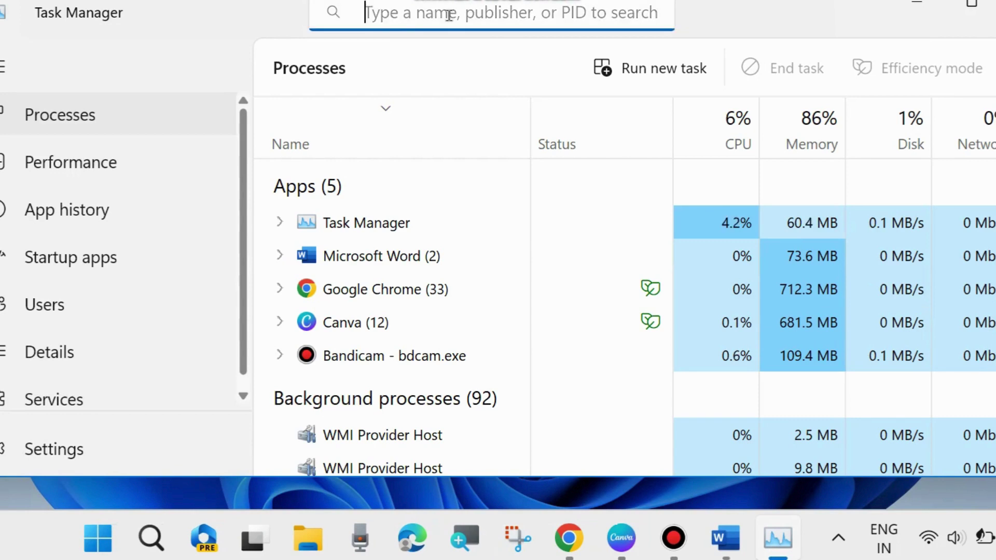
type("click")
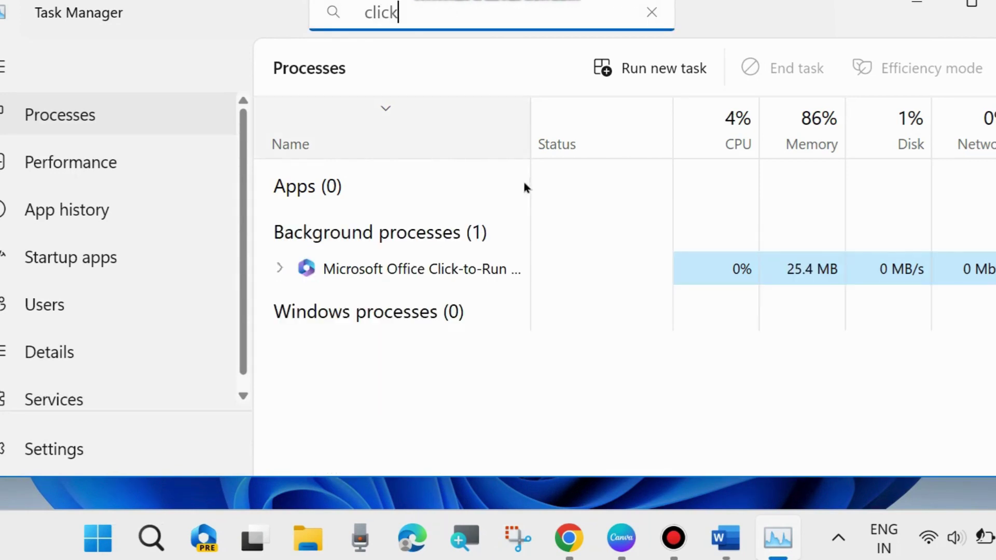
right_click(397, 269)
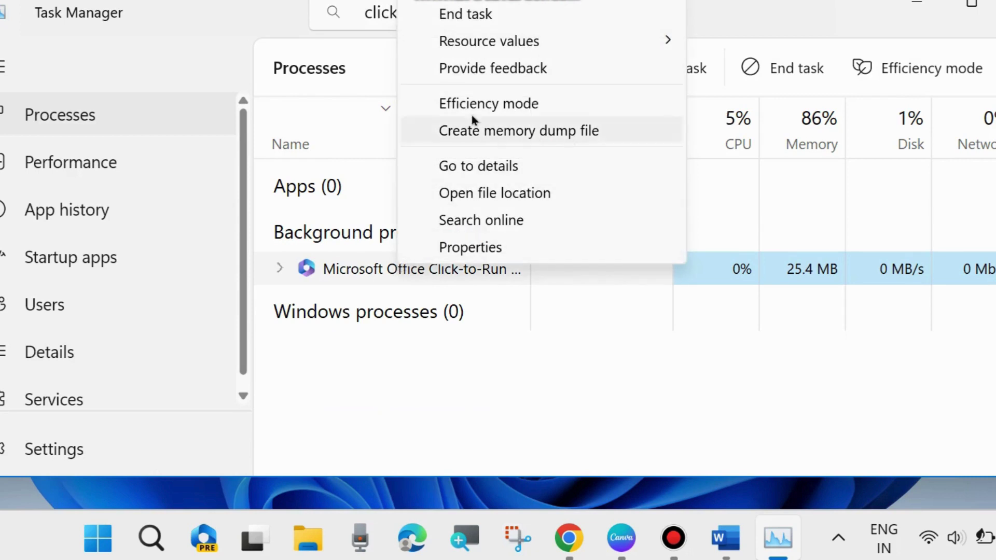
left_click(720, 10)
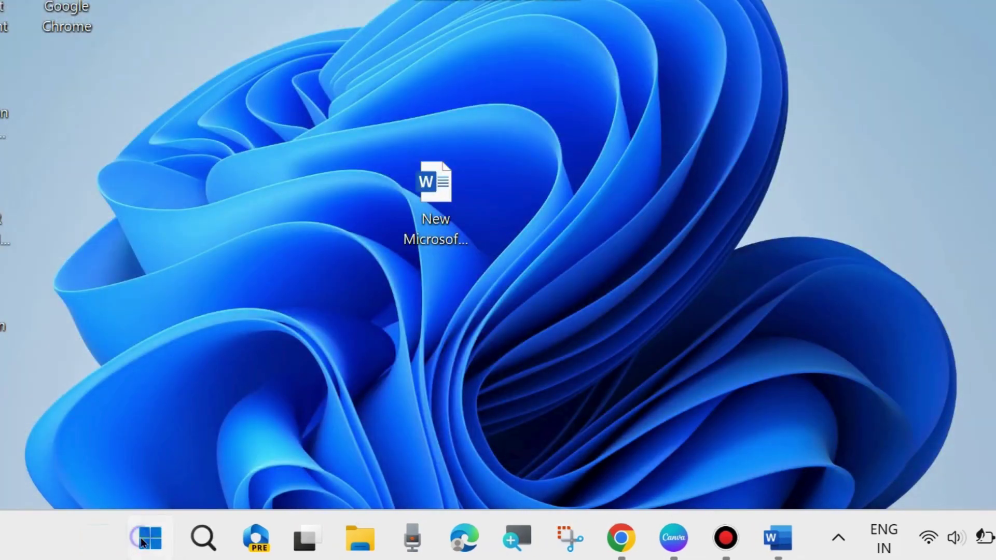
Find Microsoft 365 (Office) by searching 'office' in Installed apps and open its Advanced options.
right_click(150, 540)
left_click(100, 325)
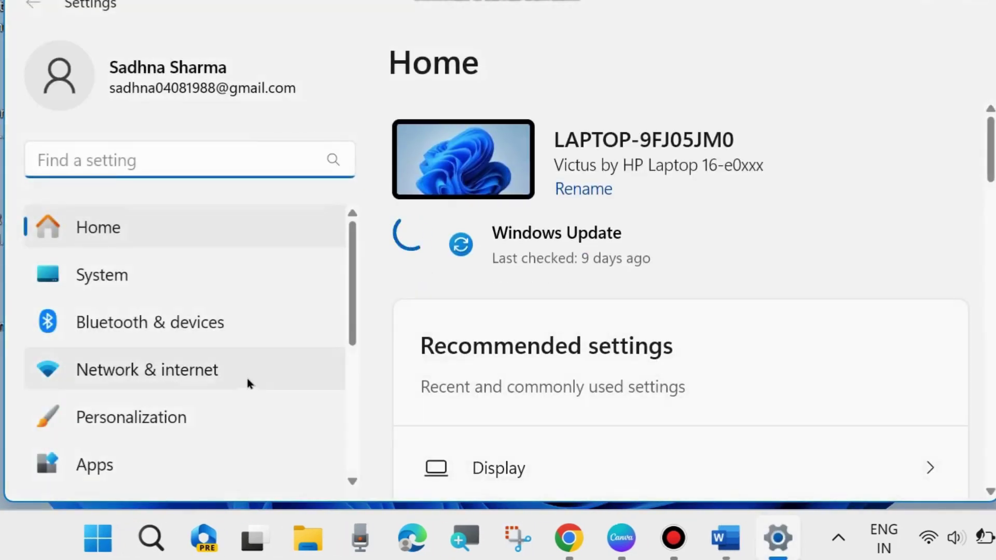
scroll(238, 382, "down", 2)
left_click(96, 380)
left_click(520, 155)
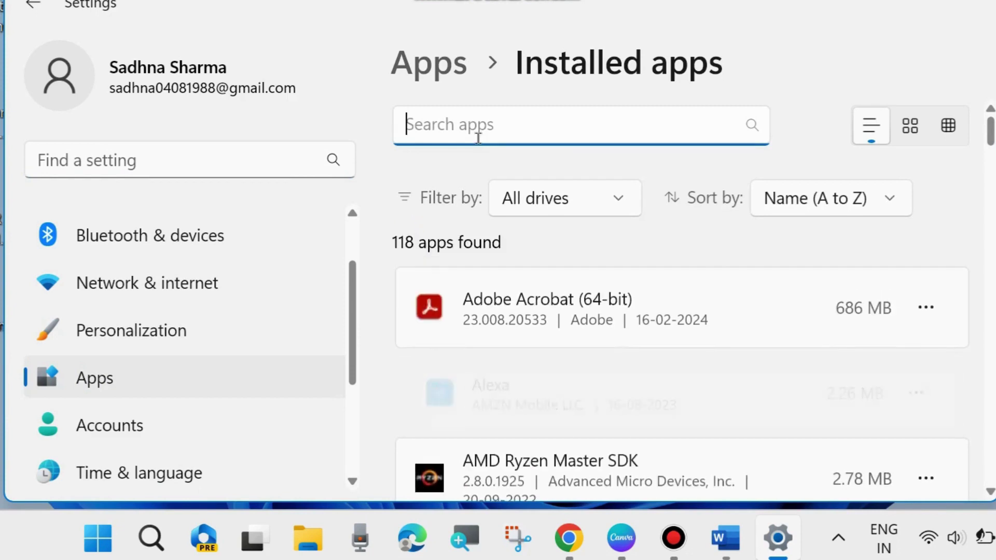
type("office")
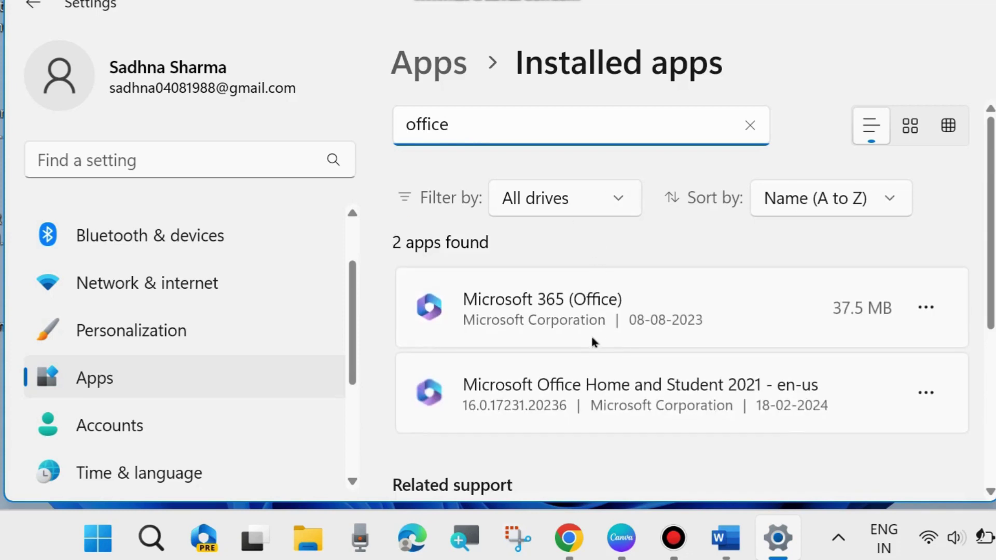
left_click(927, 308)
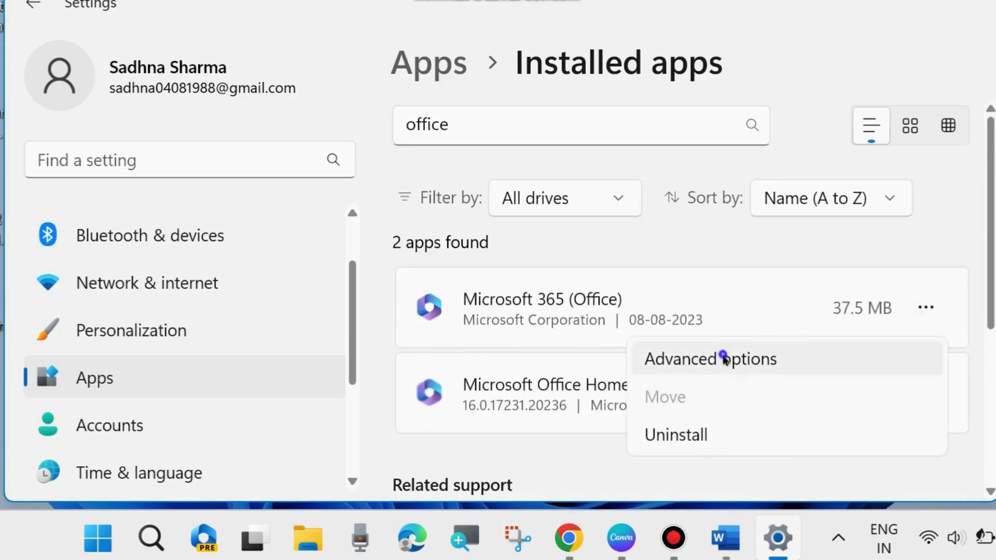
left_click(725, 360)
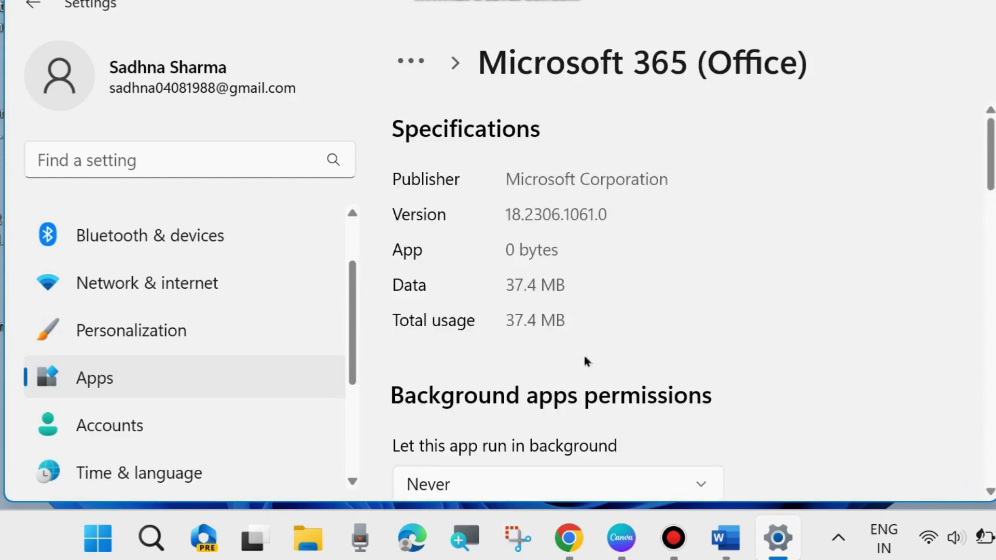
Run Repair from the Reset section for Microsoft 365 (Office), then close Settings.
scroll(572, 360, "down", 3)
scroll(572, 360, "down", 3)
scroll(572, 360, "down", 3)
scroll(572, 361, "down", 3)
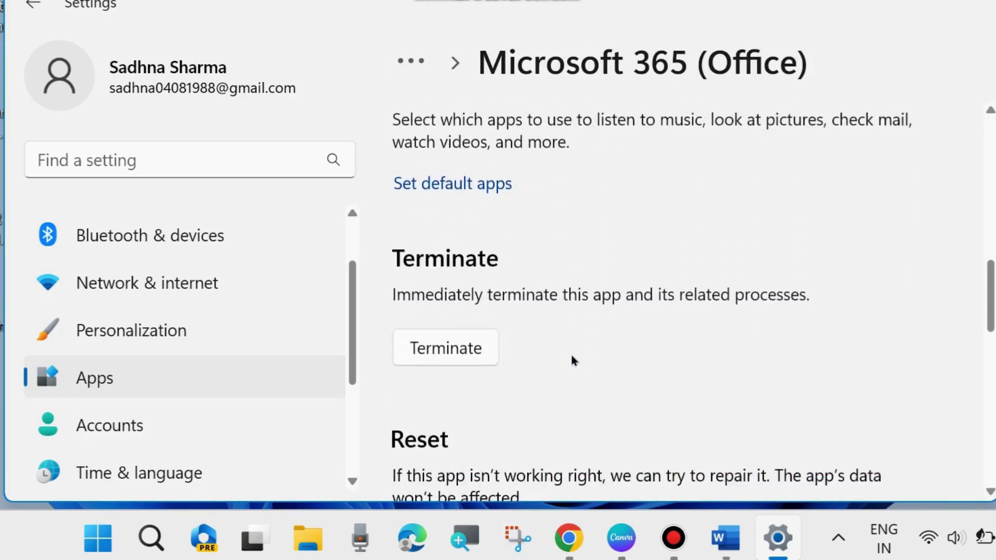
scroll(572, 361, "down", 2)
scroll(572, 359, "down", 2)
scroll(571, 360, "down", 2)
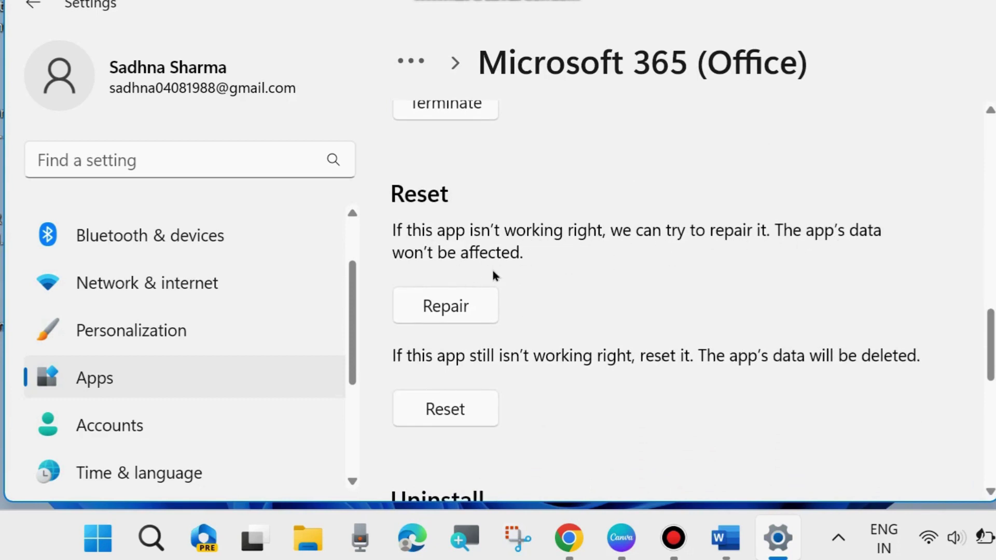
left_click(444, 307)
left_click(968, 3)
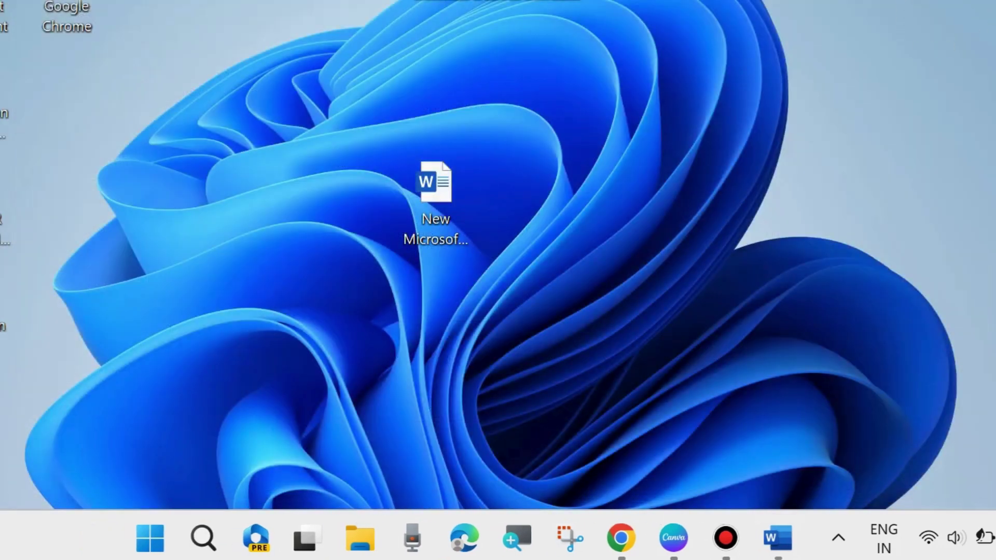